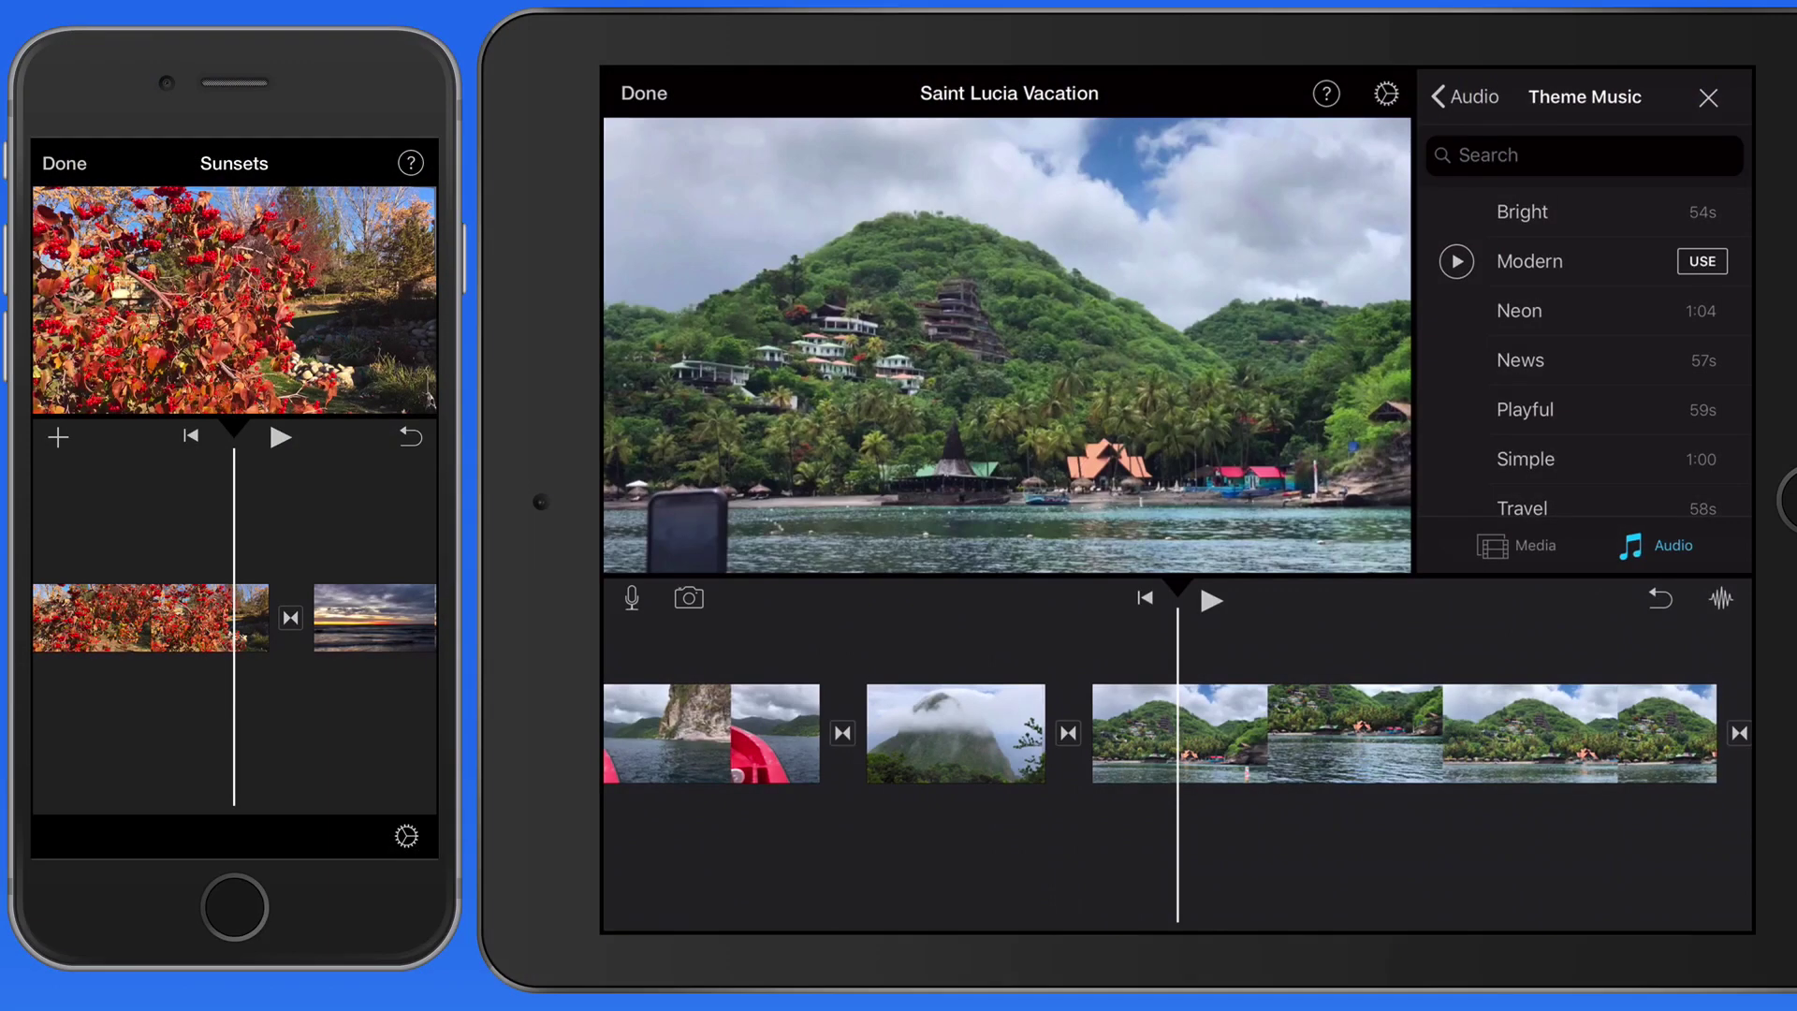
Step: Show the volume controls for the village waterfront clip and the Sunsets project's sunset clip
{"action": "scroll", "coordinate": [235, 618], "scroll_direction": "right", "scroll_amount": 5}
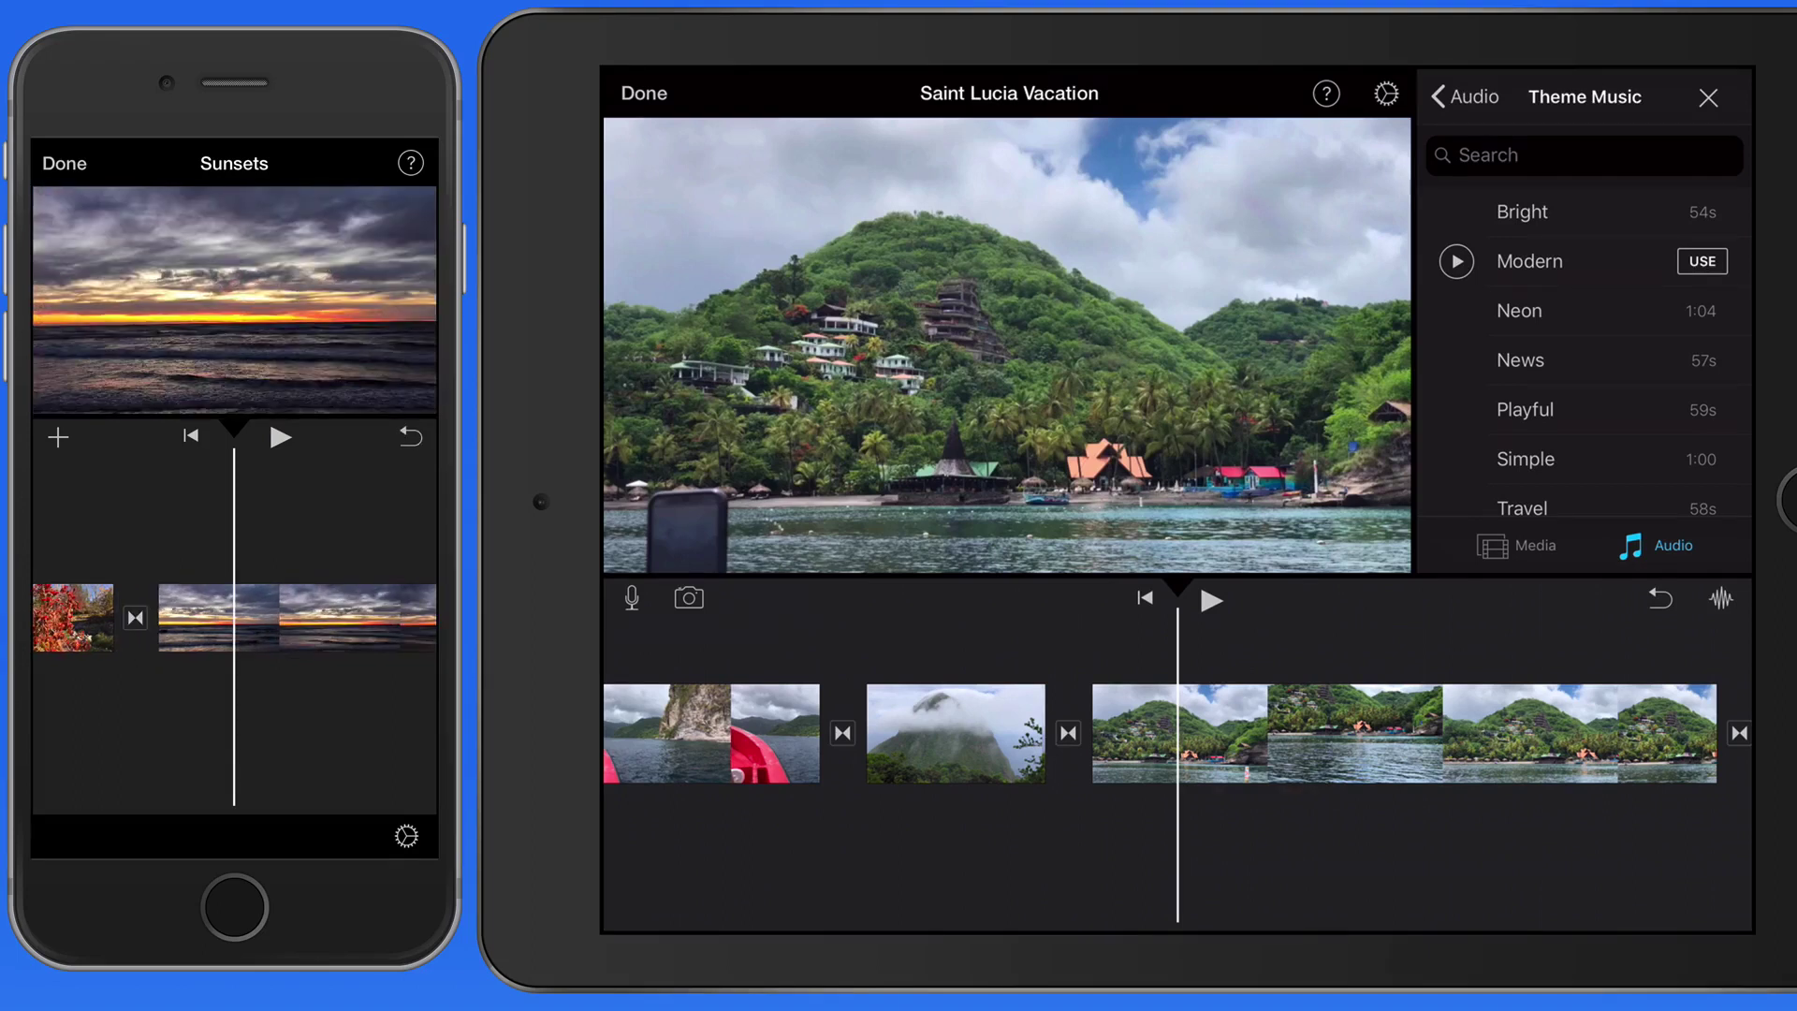
{"action": "left_click", "coordinate": [1405, 733]}
{"action": "left_click", "coordinate": [296, 619]}
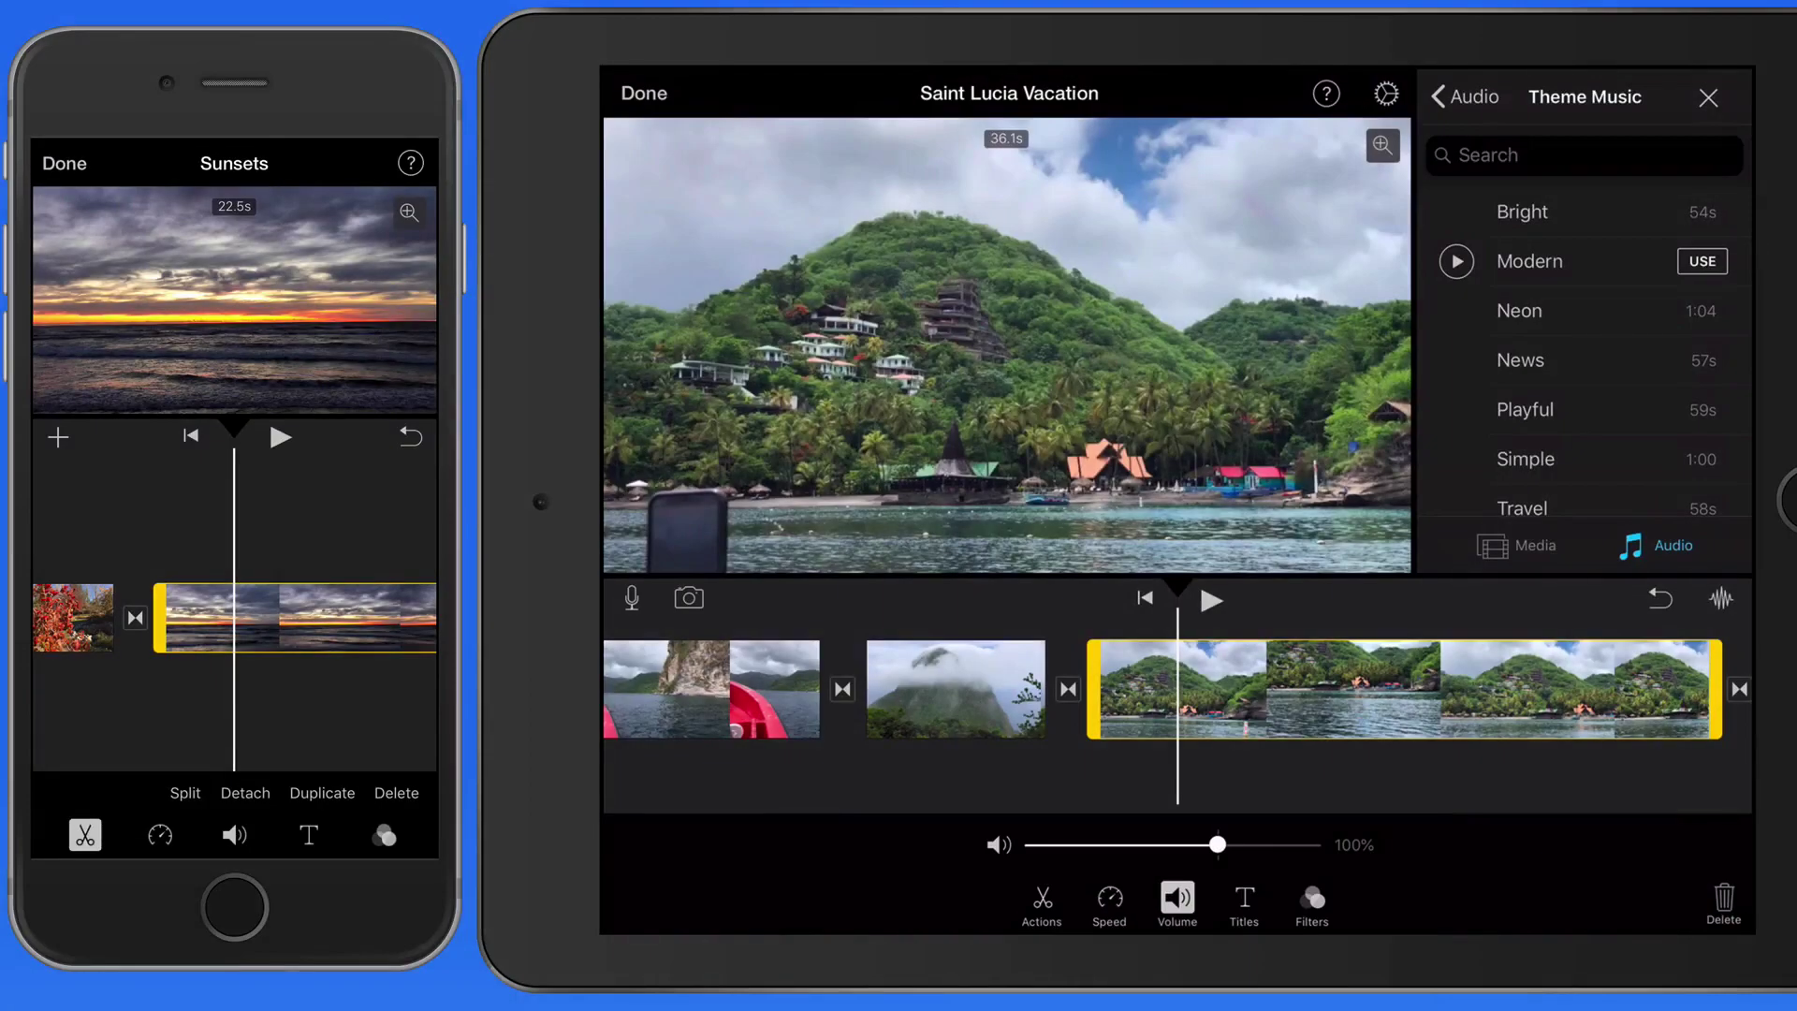
Step: Set the boat clip's volume to 104% and preview the playback
{"action": "left_click_drag", "start_coordinate": [1215, 844], "coordinate": [1220, 845]}
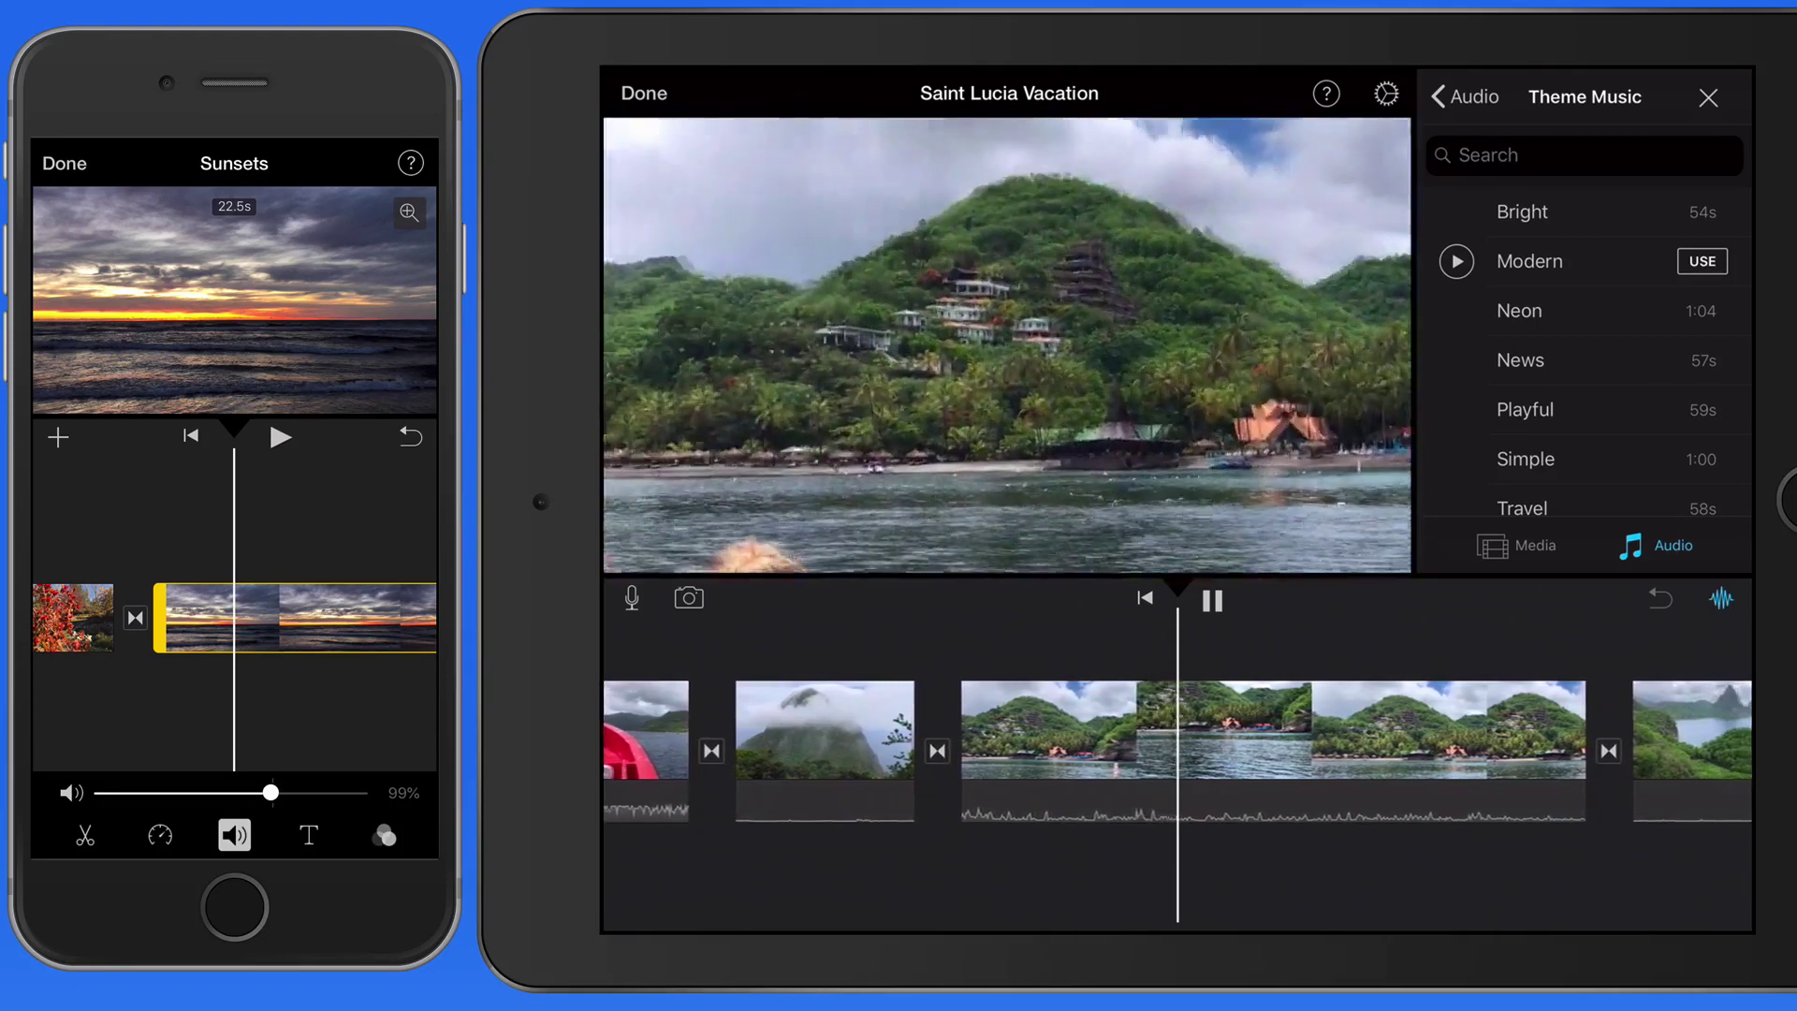
{"action": "key", "text": "space"}
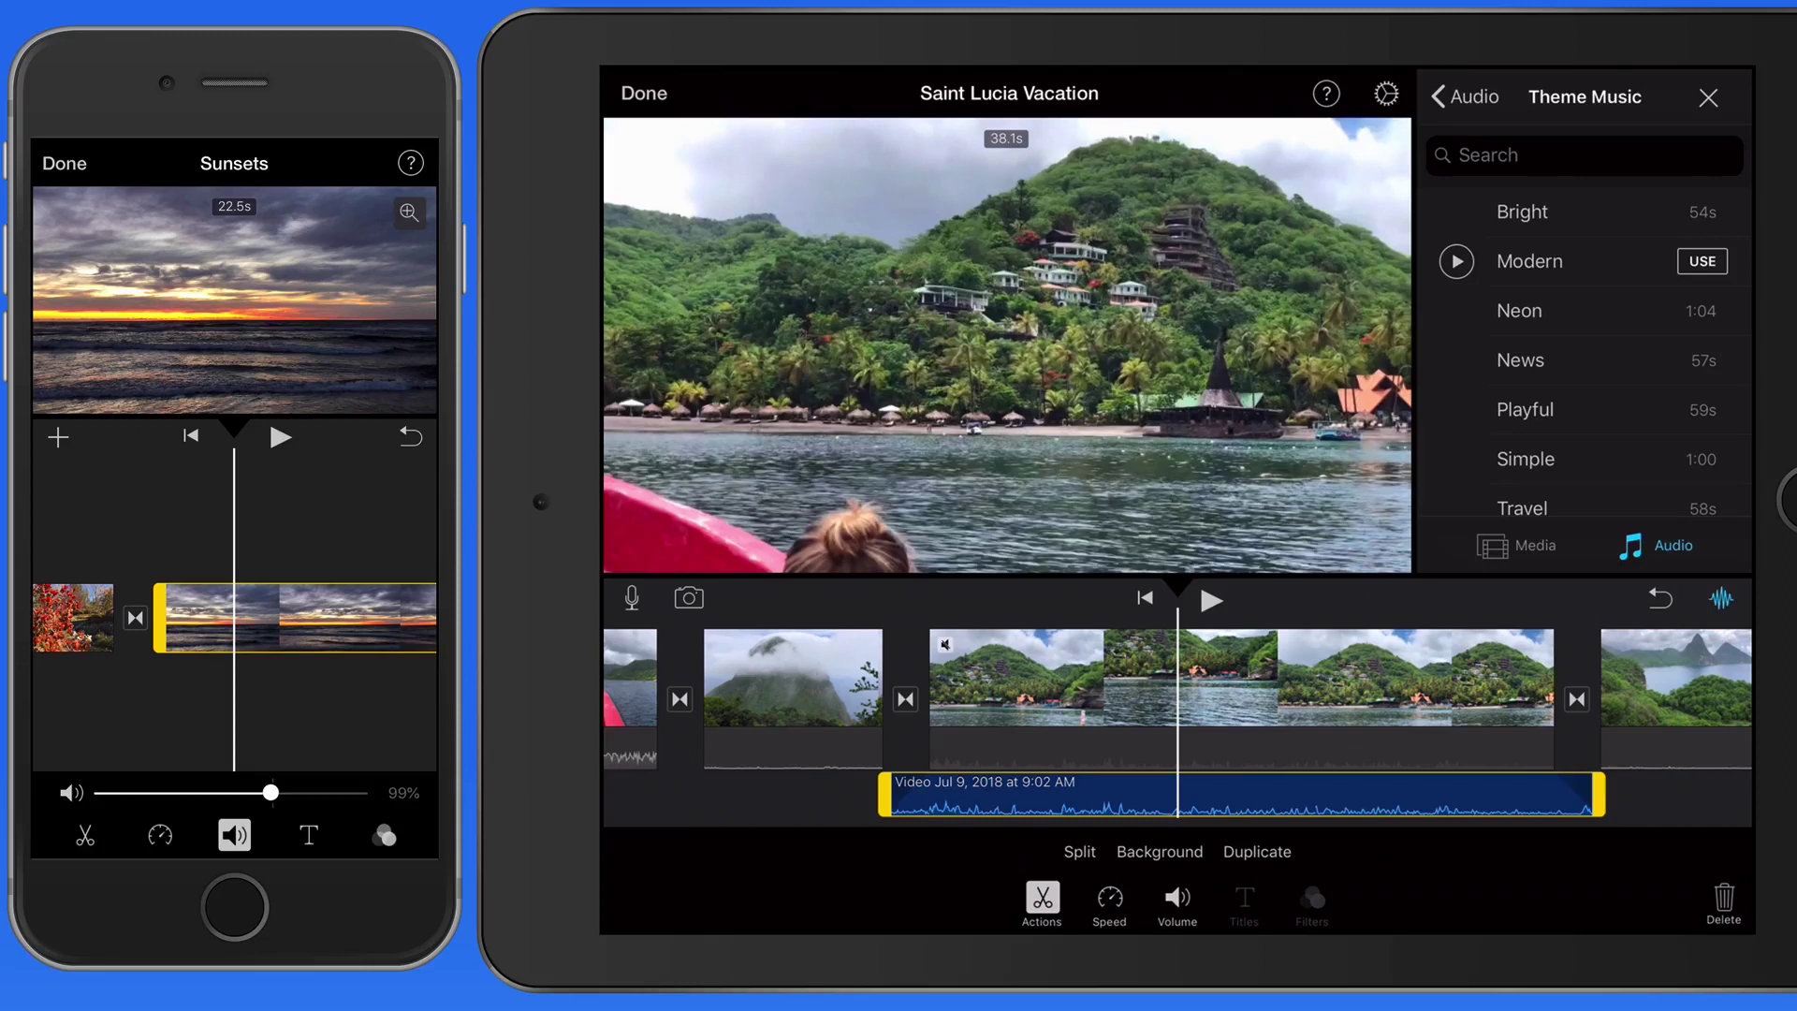
Step: Trim the end of the boat clip's detached audio slightly shorter
{"action": "mouse_move", "coordinate": [1600, 793]}
{"action": "left_mouse_down"}
{"action": "mouse_move", "coordinate": [1346, 794]}
{"action": "mouse_move", "coordinate": [1597, 793]}
{"action": "left_mouse_up"}
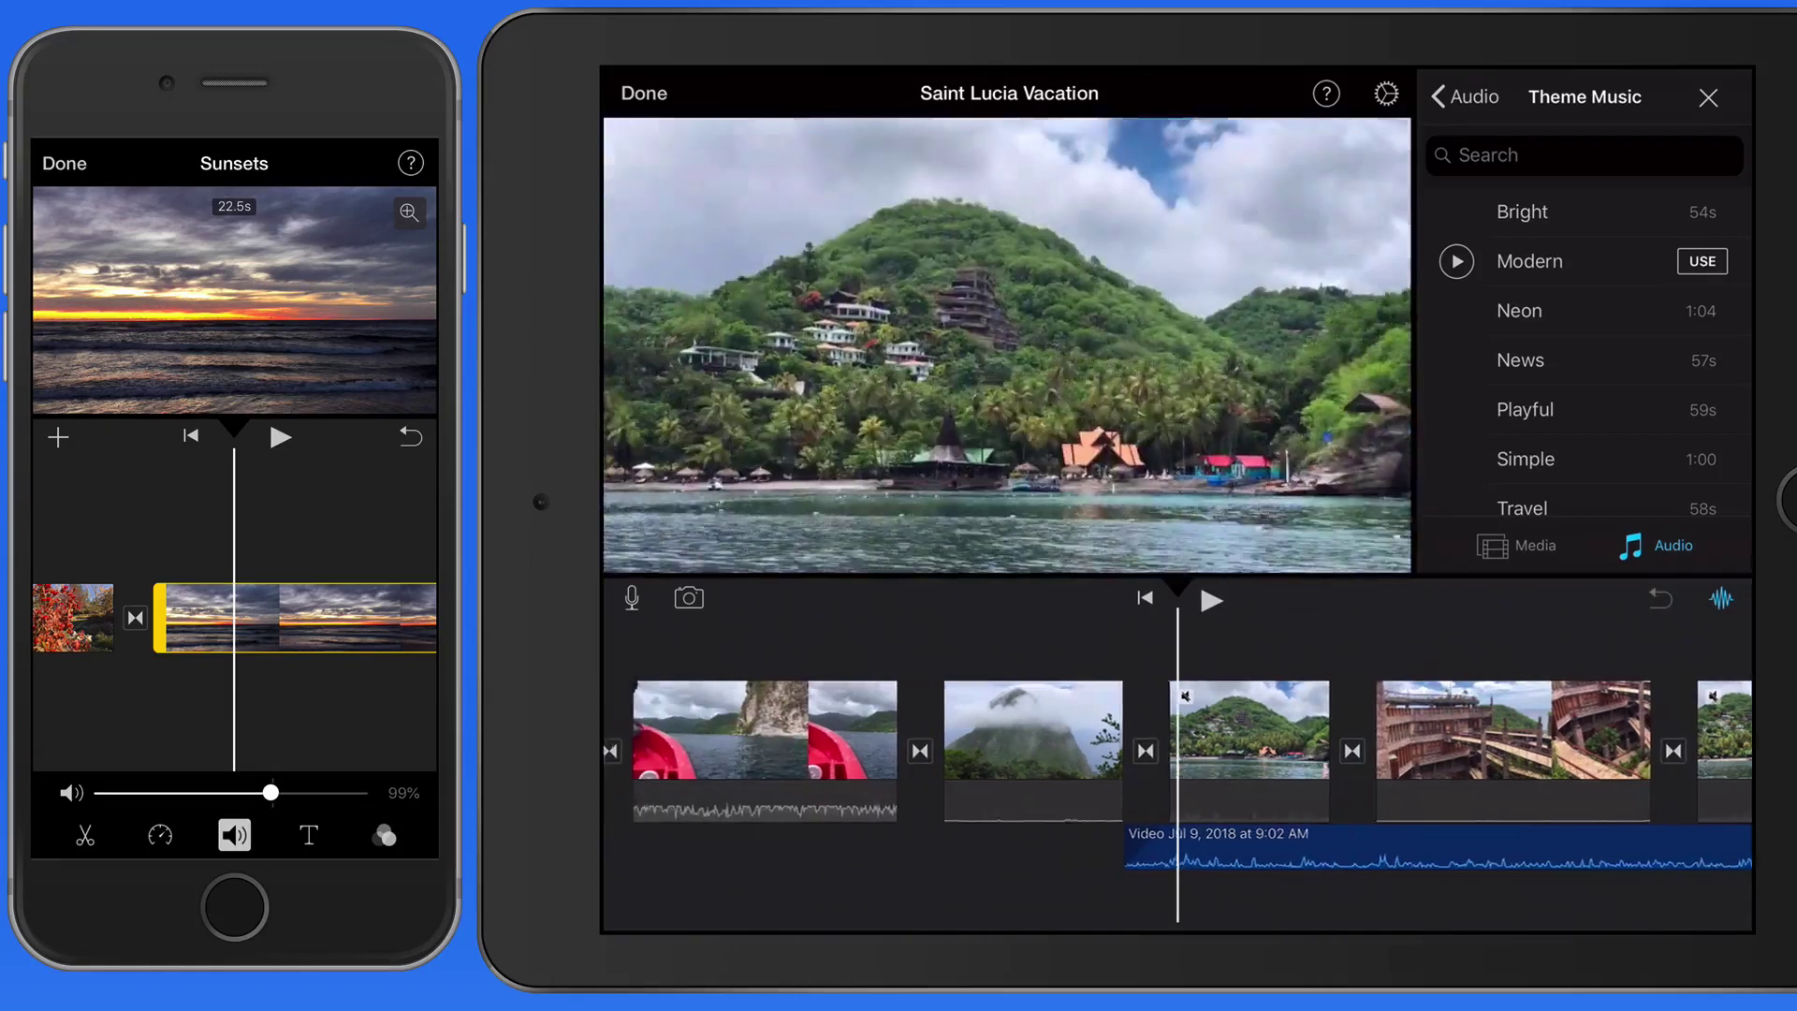
{"action": "key", "text": "space"}
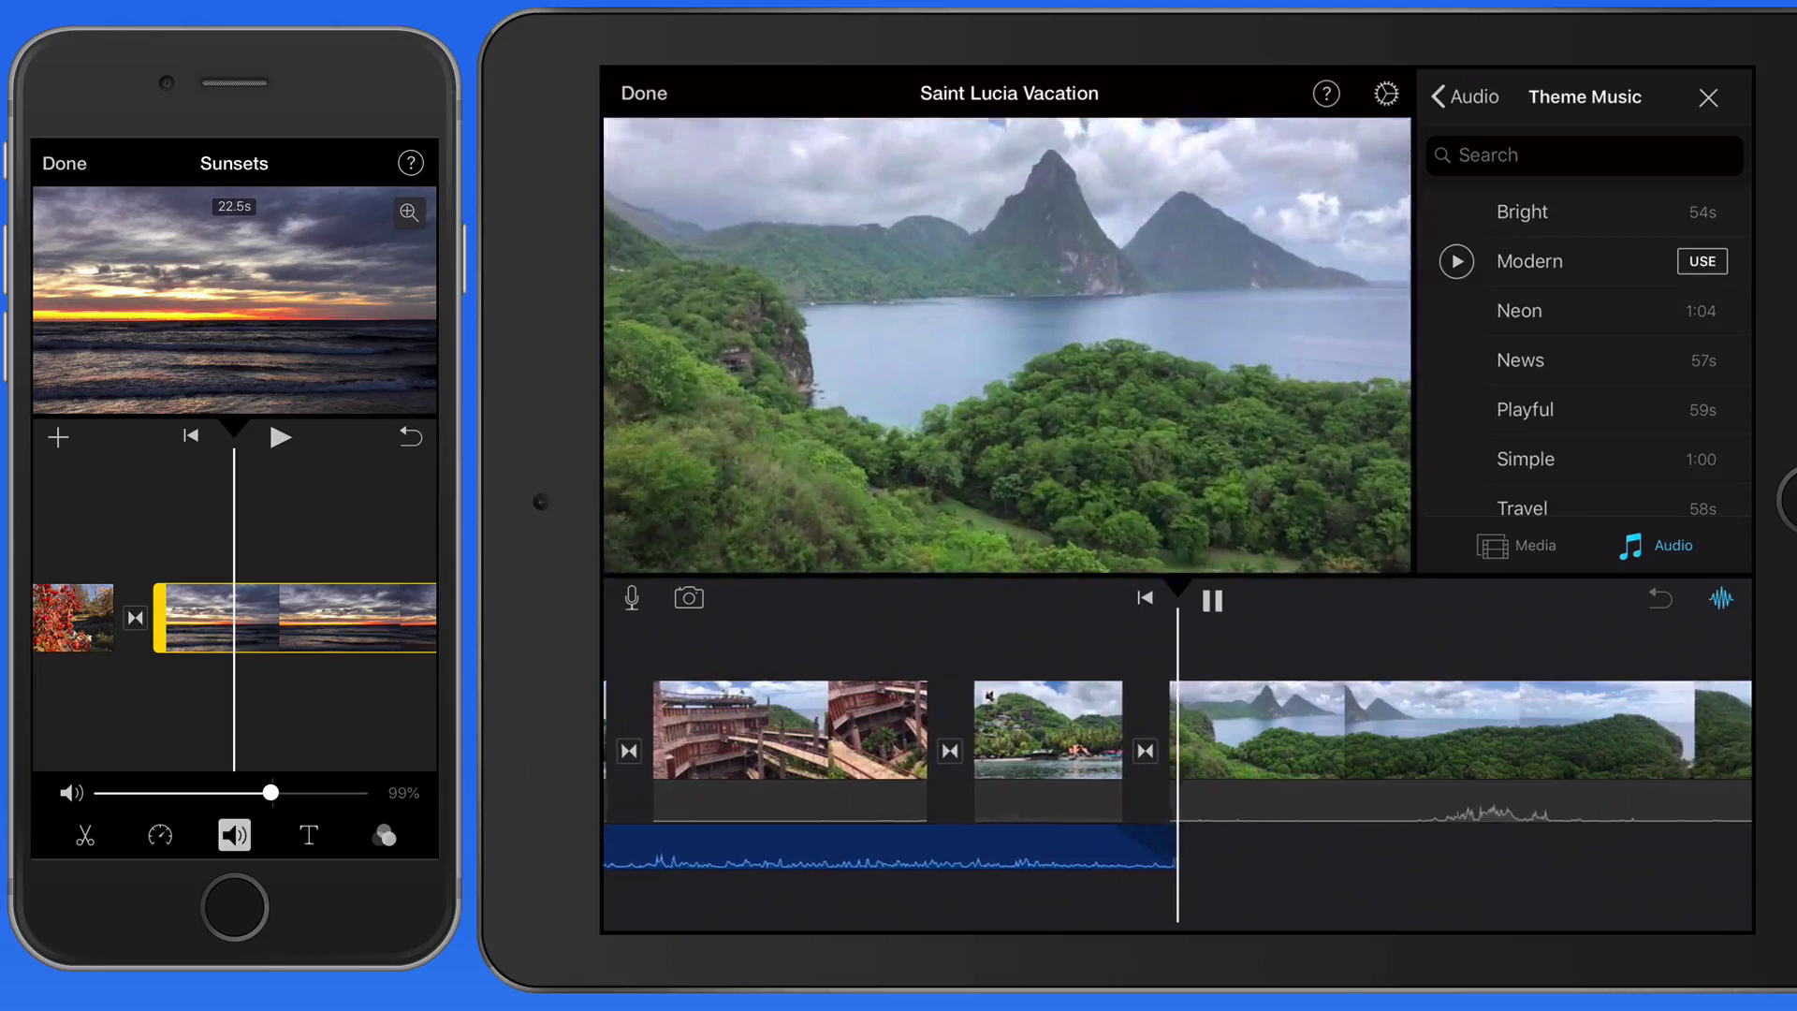
{"action": "key", "text": "space"}
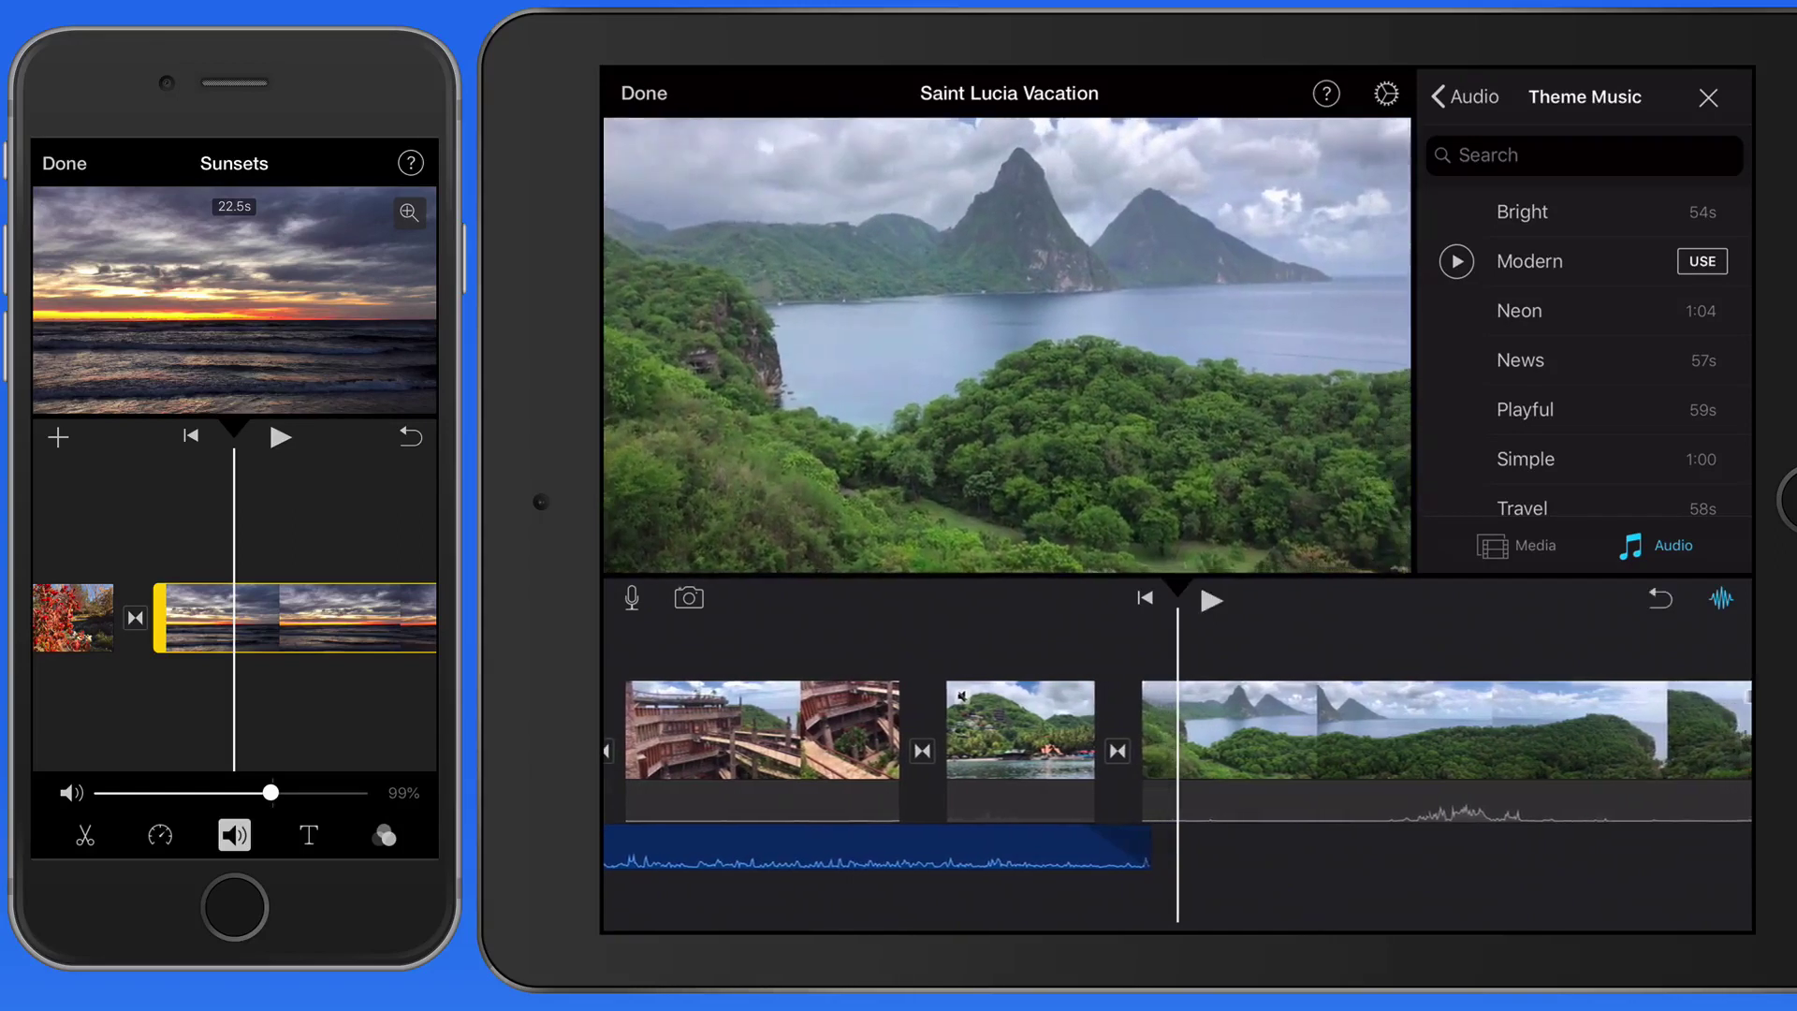
{"action": "scroll", "coordinate": [1179, 749], "scroll_direction": "left", "scroll_amount": 3}
{"action": "scroll", "coordinate": [1178, 749], "scroll_direction": "left", "scroll_amount": 3}
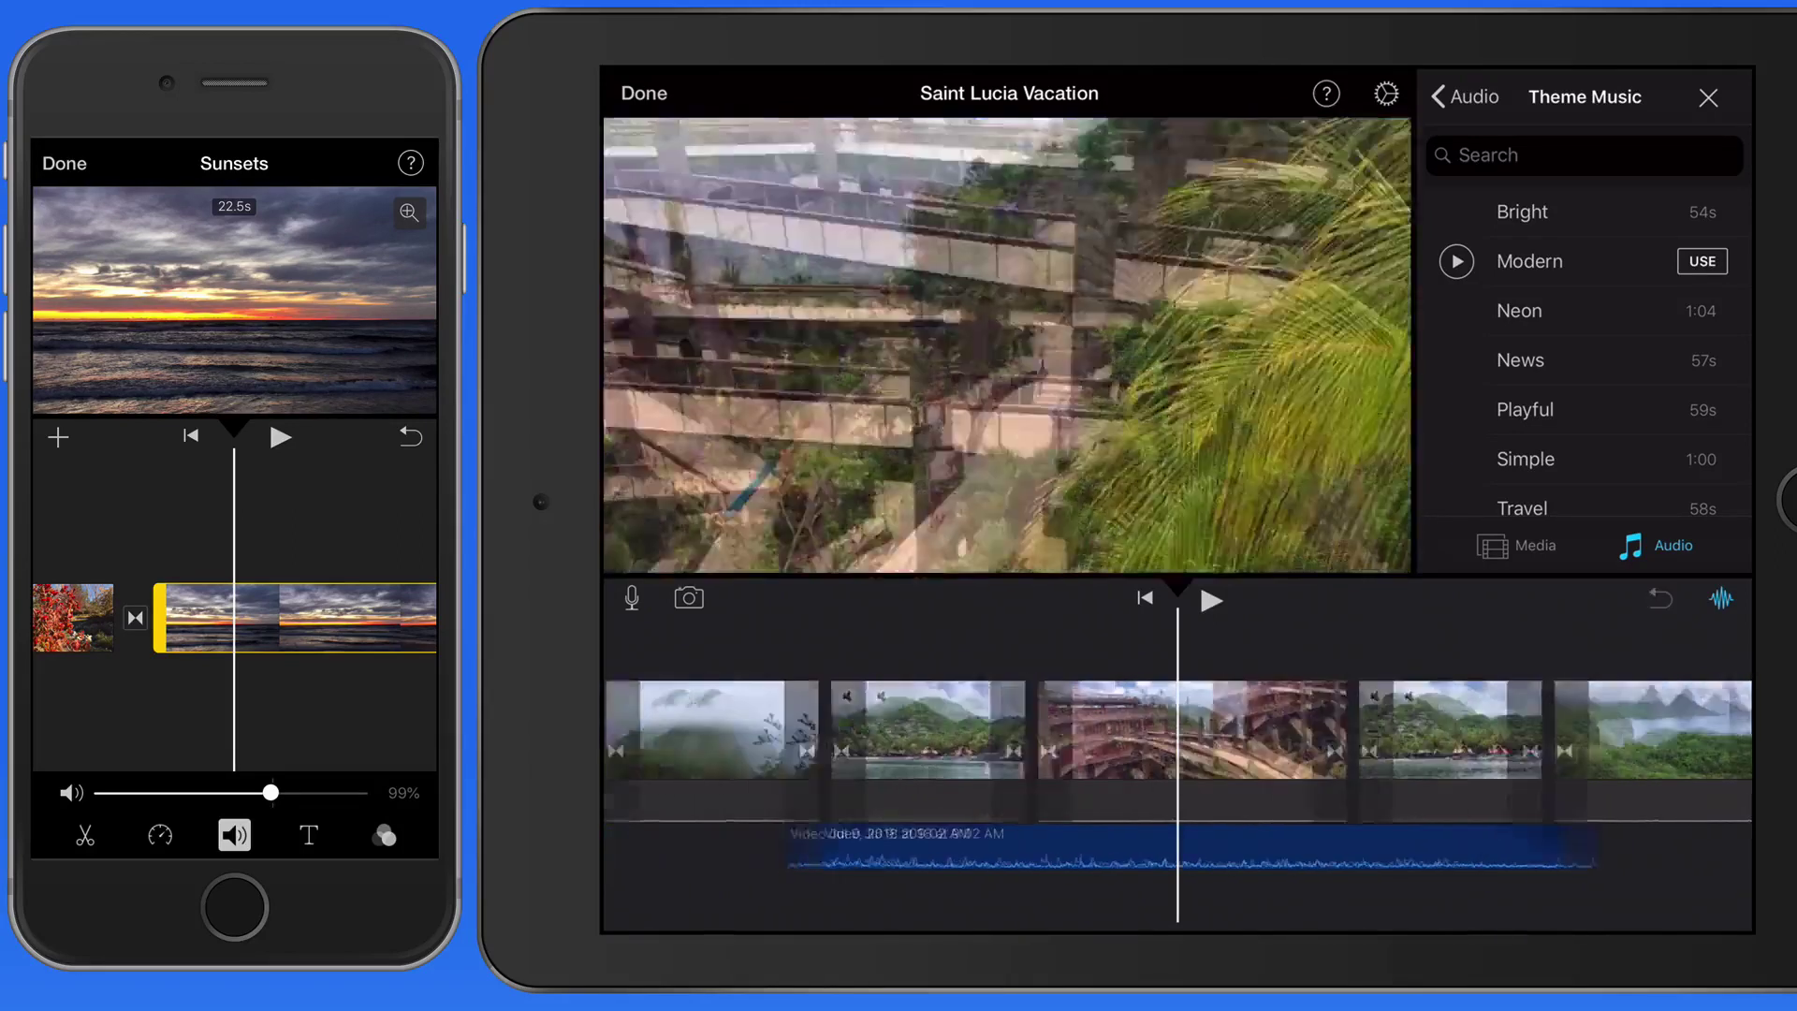
{"action": "scroll", "coordinate": [1178, 748], "scroll_direction": "left", "scroll_amount": 3}
{"action": "scroll", "coordinate": [1178, 748], "scroll_direction": "left", "scroll_amount": 3}
{"action": "scroll", "coordinate": [1177, 748], "scroll_direction": "left", "scroll_amount": 2}
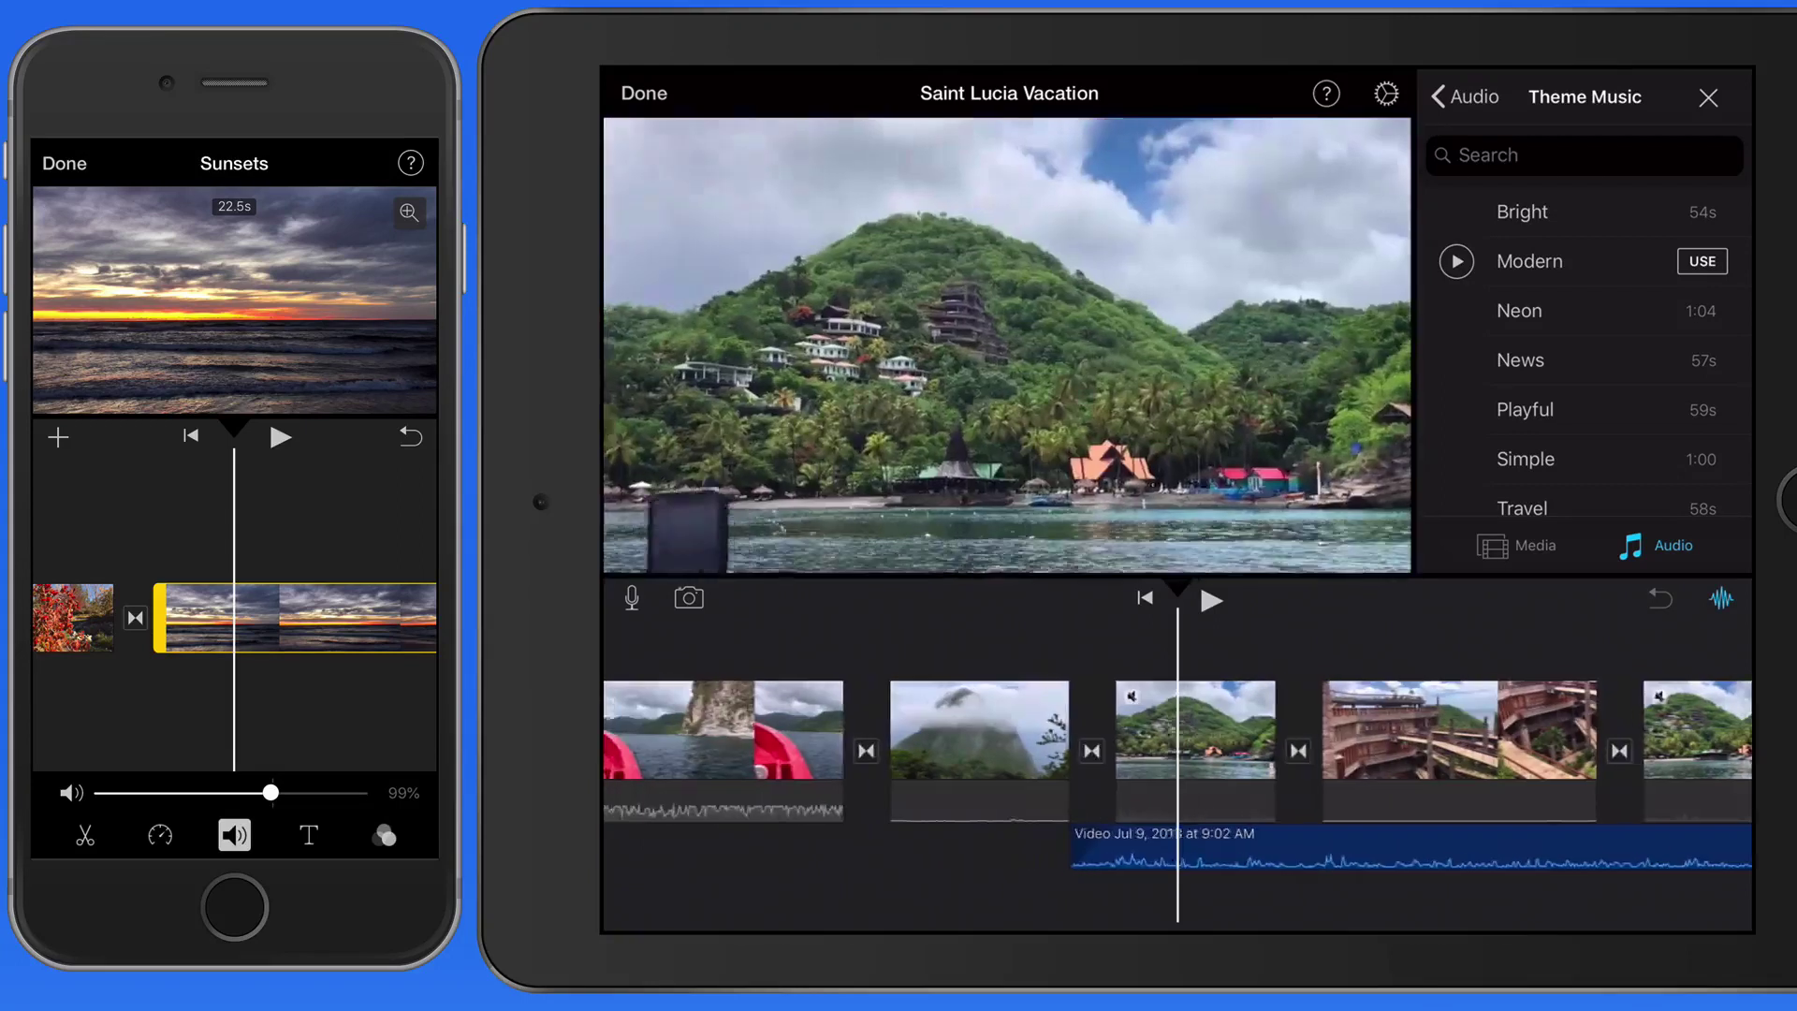